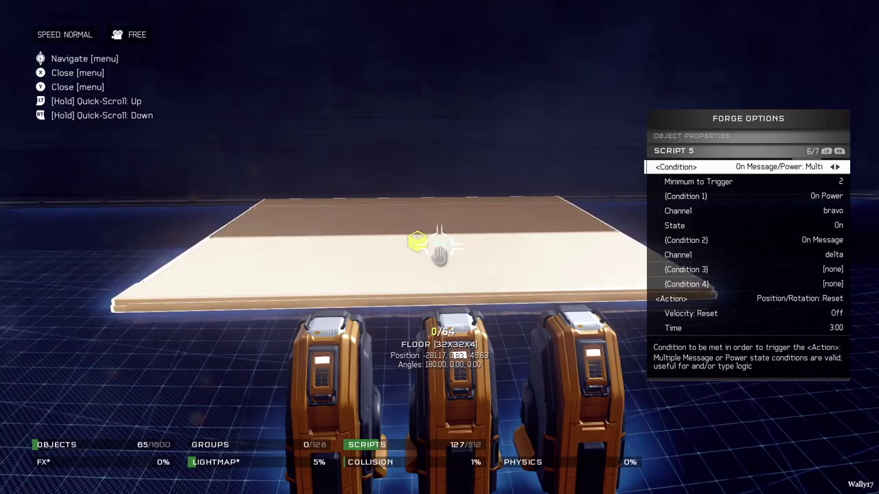
Leave the floor's Script 5, now resetting position after 3.00 on power bravo plus message delta
{"action": "key", "text": "Escape"}
Make floor Script 6 reset position/rotation after 6.00 on power charlie plus message delta
{"action": "key", "text": "Down"}
{"action": "key", "text": "Return"}
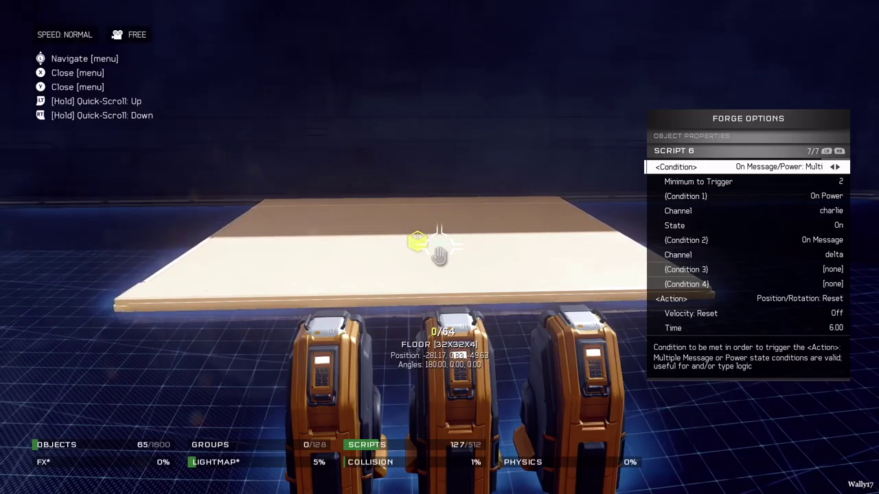
{"action": "key", "text": "Escape"}
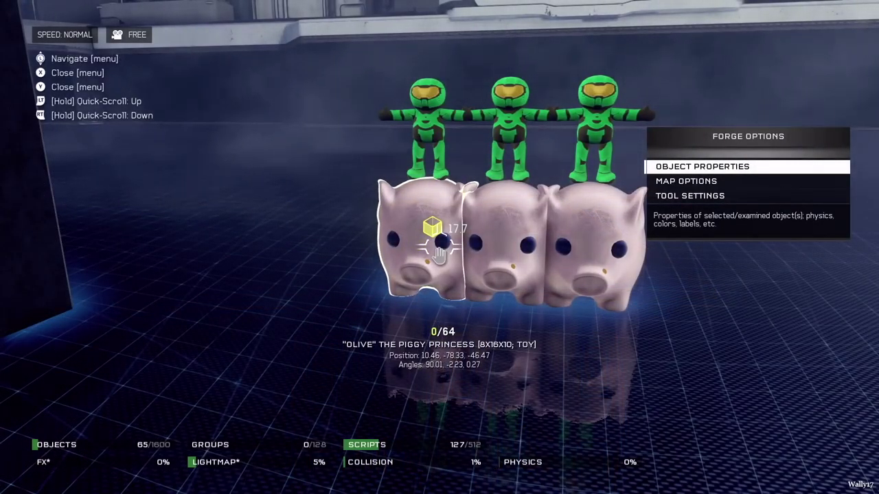
Set the left pig's Script 1 to despawn when message foxtrot is received
{"action": "key", "text": "Return"}
{"action": "key", "text": "Up"}
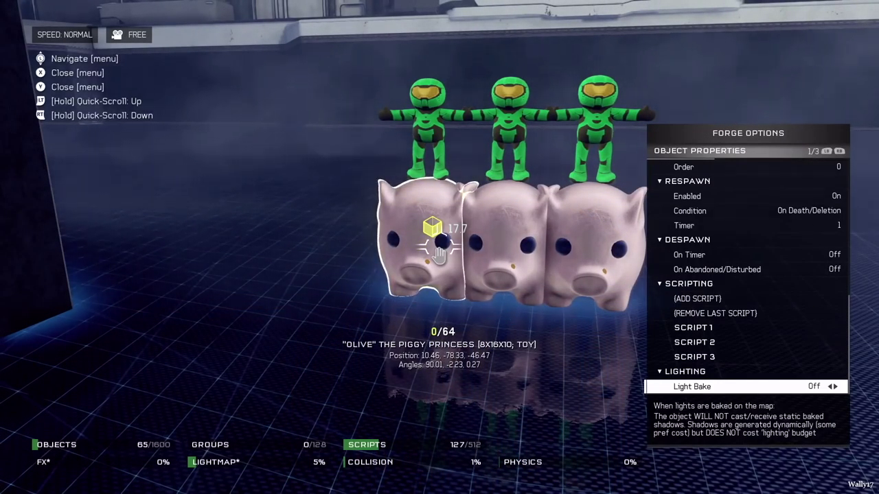
{"action": "key", "text": "Up"}
{"action": "key", "text": "Up"}
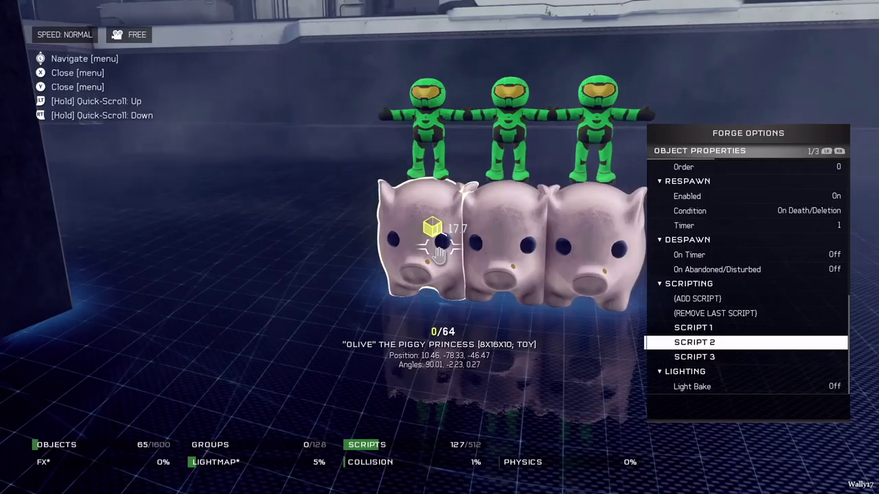
{"action": "key", "text": "Up"}
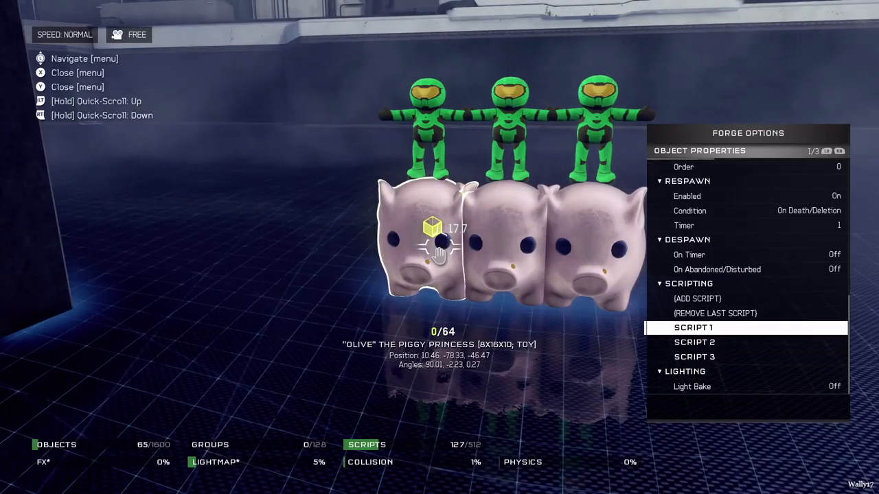
{"action": "key", "text": "Return"}
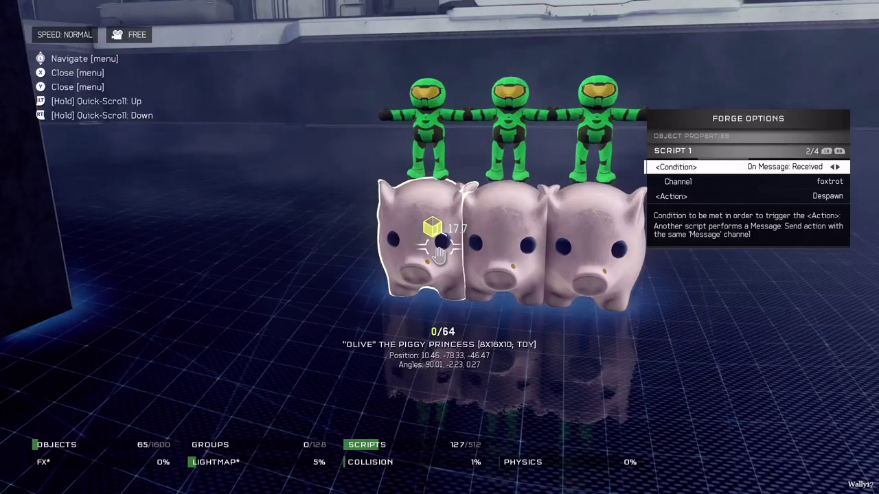
{"action": "key", "text": "Escape"}
Make Scripts 2 and 3 set power alpha and bravo off on spawn
{"action": "key", "text": "Down"}
{"action": "key", "text": "Return"}
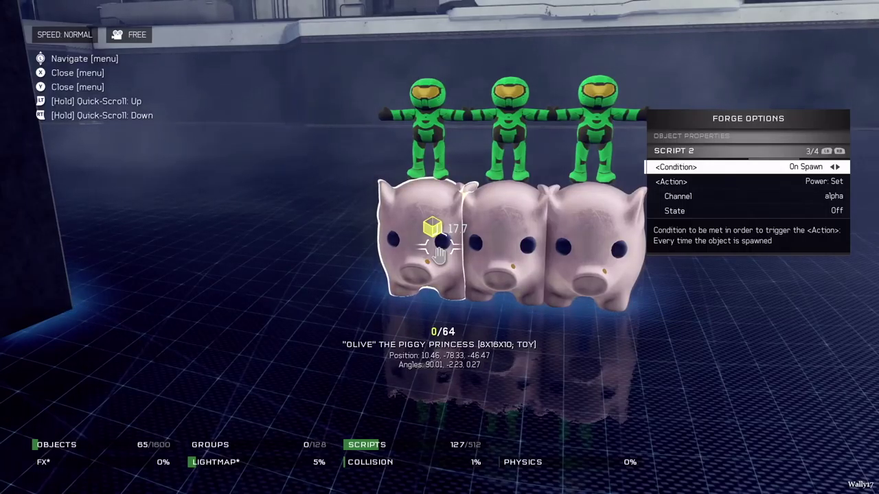
{"action": "key", "text": "Escape"}
{"action": "key", "text": "Down"}
{"action": "key", "text": "Return"}
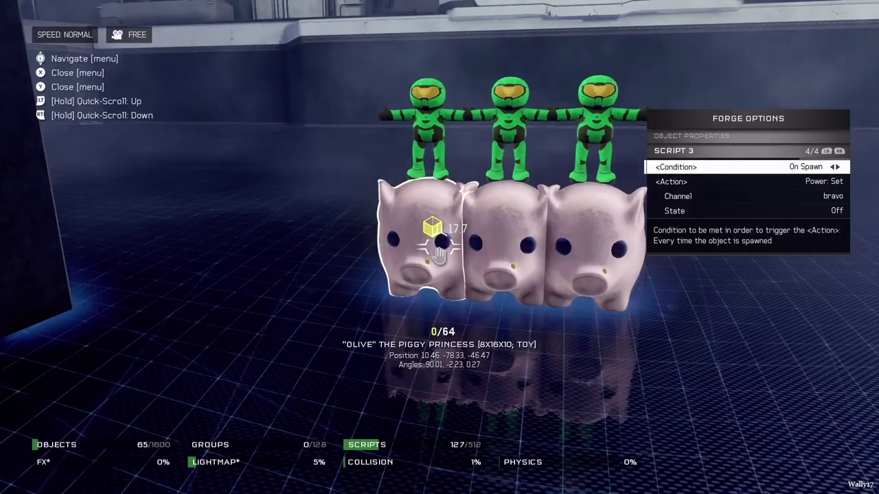
{"action": "key", "text": "Escape"}
{"action": "key", "text": "Escape"}
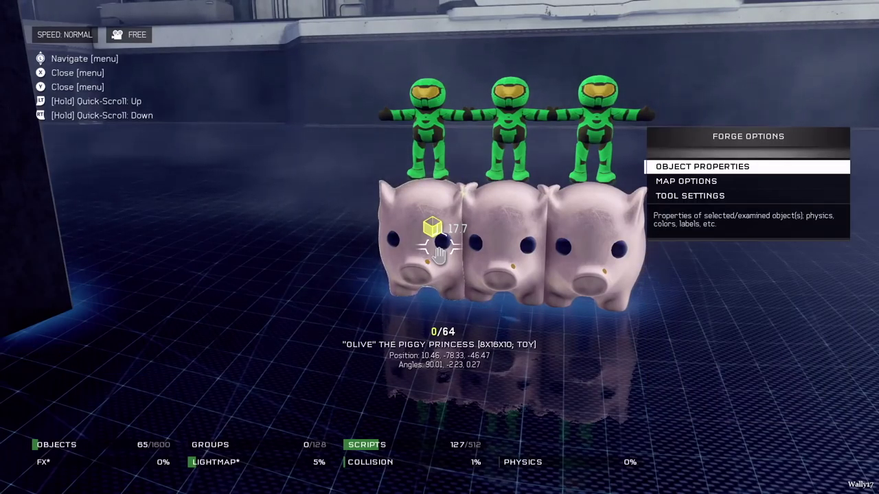
Reopen the left pig's properties and check its respawn timer setting
{"action": "key", "text": "Return"}
{"action": "key", "text": "Up"}
{"action": "key", "text": "Up"}
{"action": "key", "text": "Up"}
{"action": "key", "text": "Up"}
{"action": "key", "text": "Up"}
{"action": "key", "text": "Up"}
{"action": "key", "text": "Up"}
{"action": "key", "text": "Up"}
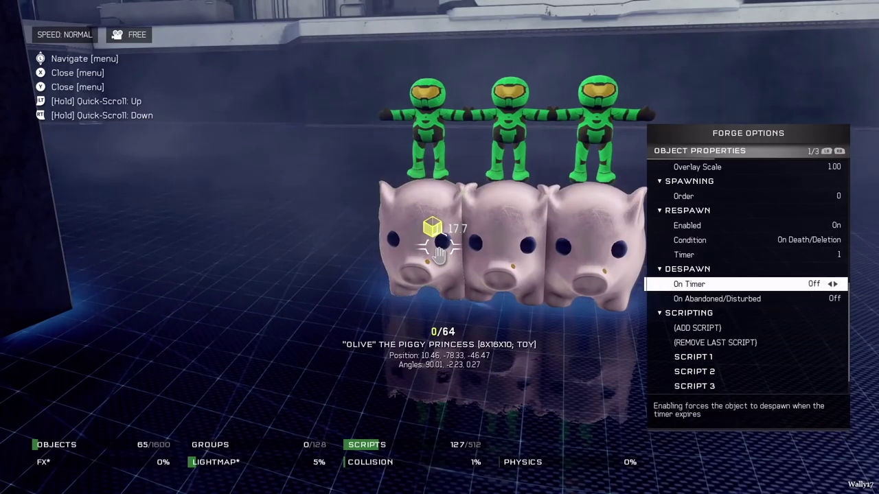
{"action": "key", "text": "Up"}
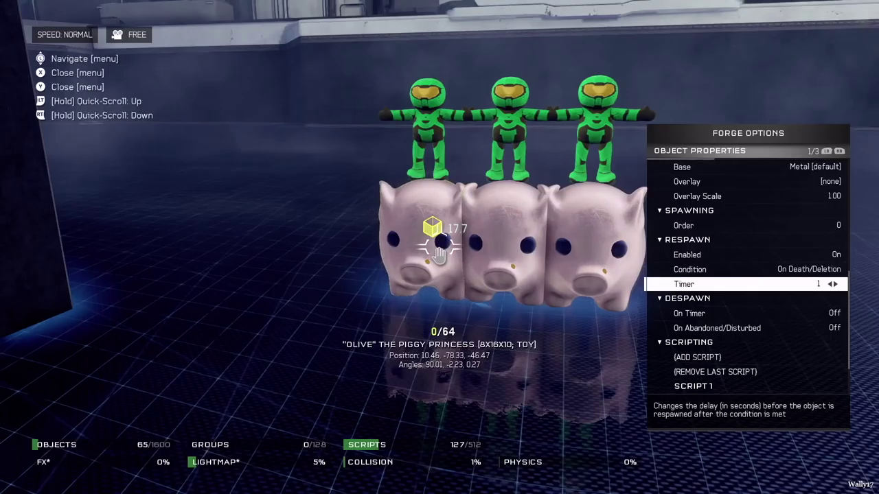
{"action": "key", "text": "Down"}
{"action": "key", "text": "Down"}
{"action": "key", "text": "Down"}
{"action": "key", "text": "Down"}
{"action": "key", "text": "Down"}
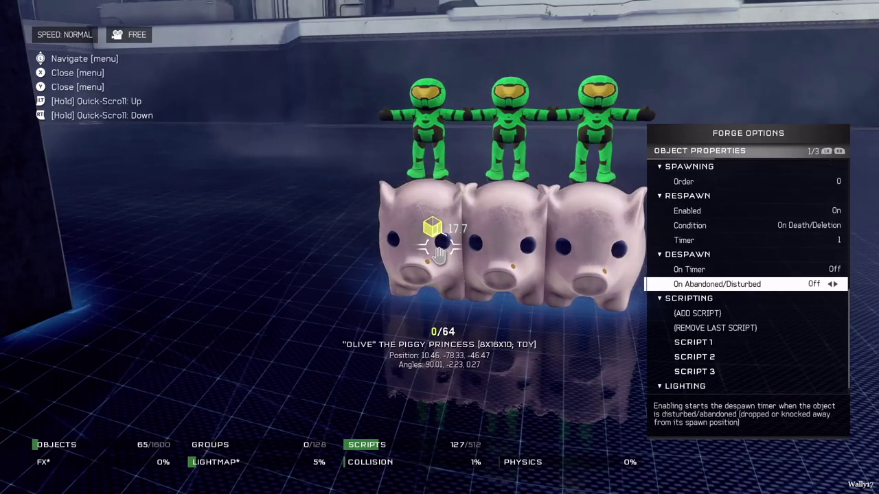
Recheck the left pig's Scripts 1–3 and close its options
{"action": "key", "text": "Return"}
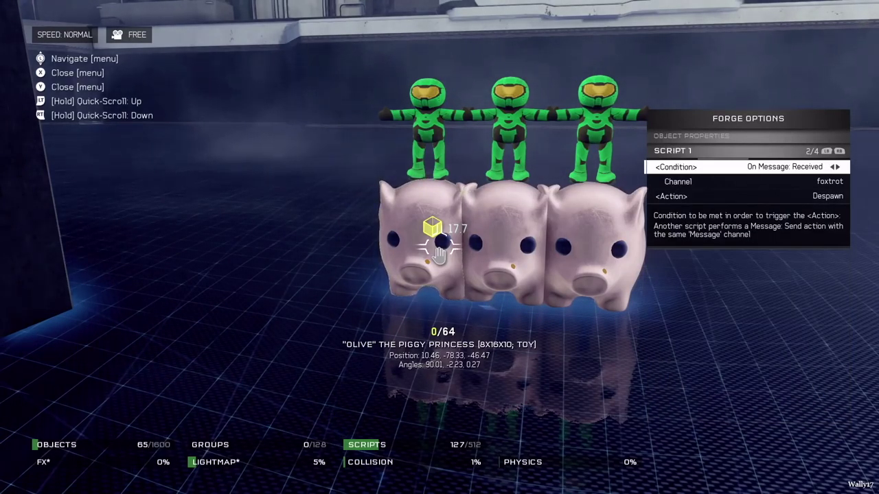
{"action": "key", "text": "Escape"}
{"action": "key", "text": "Down"}
{"action": "key", "text": "Return"}
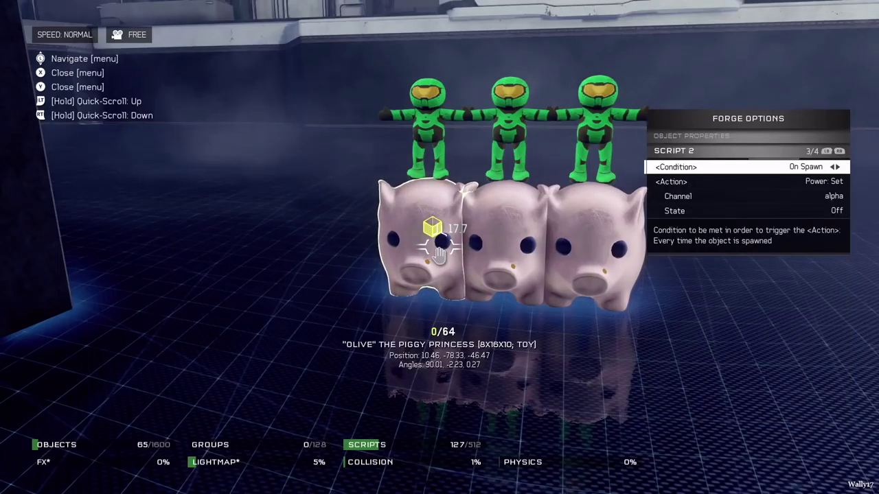
{"action": "key", "text": "Escape"}
{"action": "key", "text": "Down"}
{"action": "key", "text": "Return"}
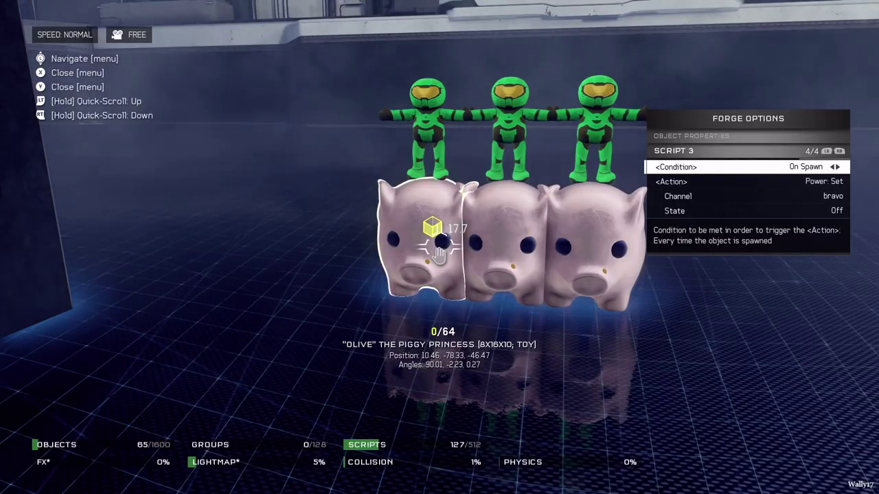
{"action": "key", "text": "Escape"}
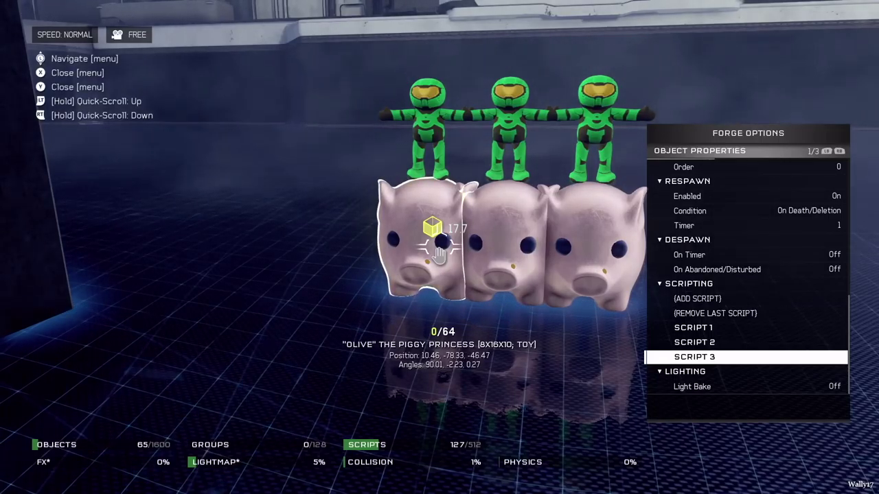
{"action": "key", "text": "Escape"}
{"action": "key", "text": "Escape"}
Set the middle pig's Script 1 to despawn on received message echo
{"action": "key", "text": "d"}
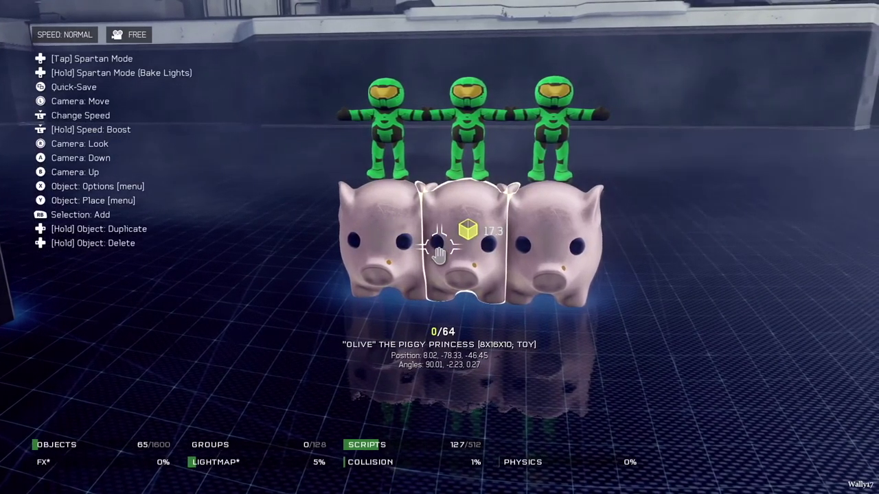
{"action": "key", "text": "x"}
{"action": "key", "text": "Return"}
{"action": "key", "text": "Up"}
{"action": "key", "text": "Up"}
{"action": "key", "text": "Up"}
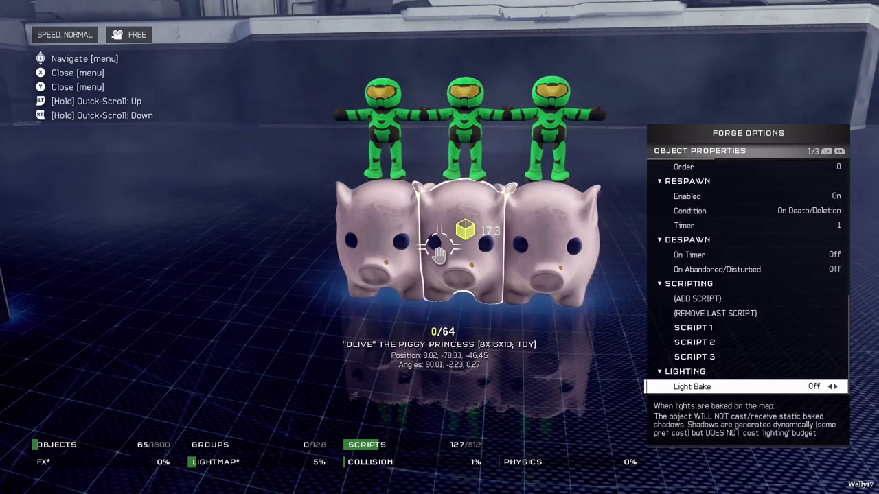
{"action": "key", "text": "Up"}
{"action": "key", "text": "Return"}
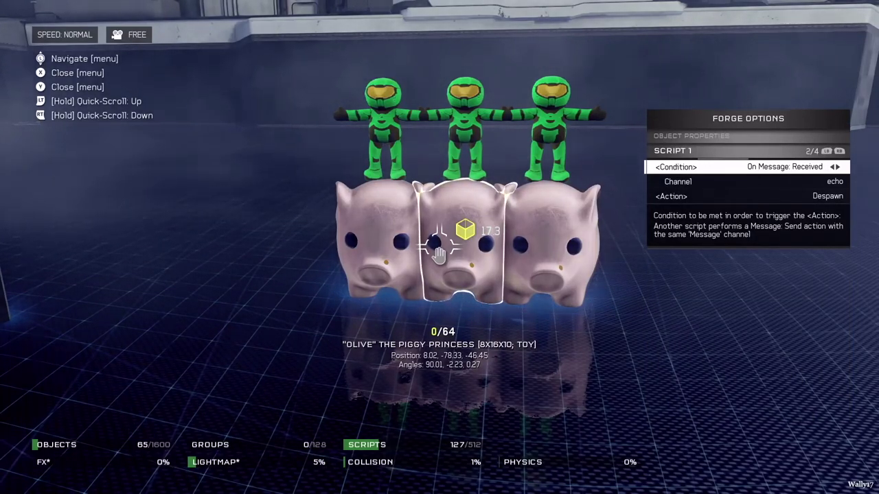
{"action": "key", "text": "Escape"}
Make the middle pig's Scripts 2 and 3 set power alpha and charlie off on spawn
{"action": "key", "text": "Down"}
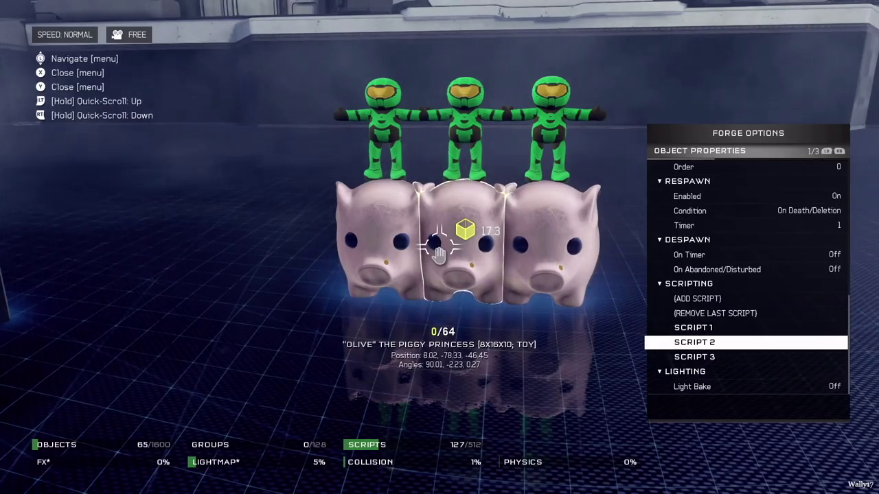
{"action": "key", "text": "Return"}
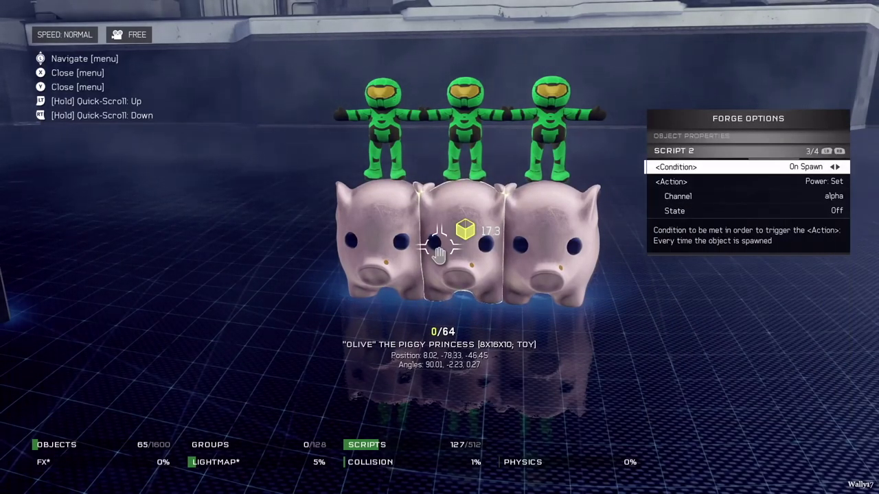
{"action": "key", "text": "Escape"}
{"action": "key", "text": "Down"}
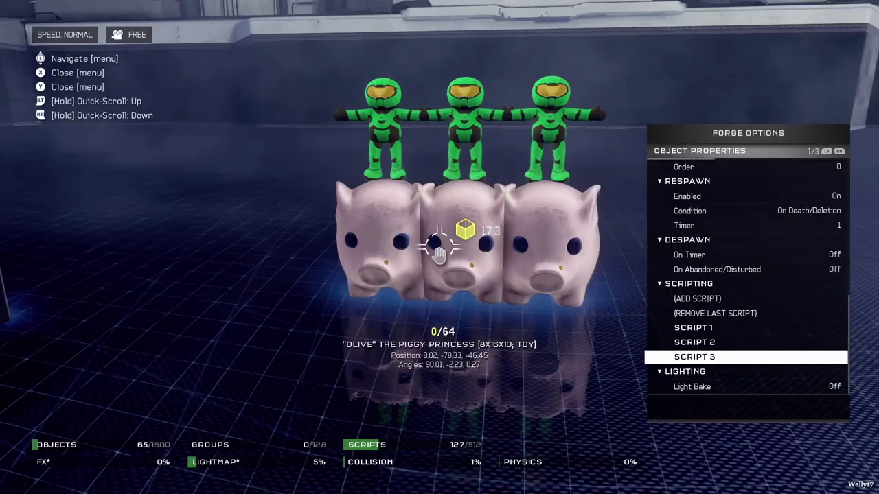
{"action": "key", "text": "Return"}
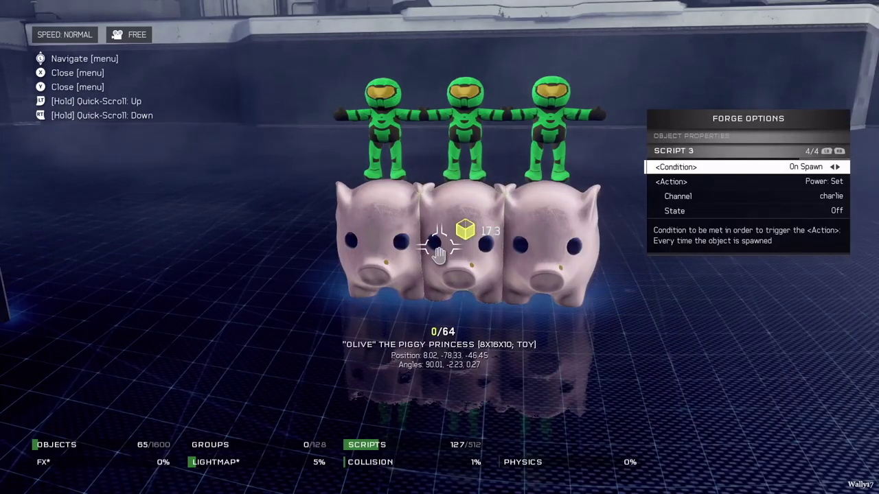
{"action": "key", "text": "Escape"}
{"action": "key", "text": "Escape"}
{"action": "key", "text": "Escape"}
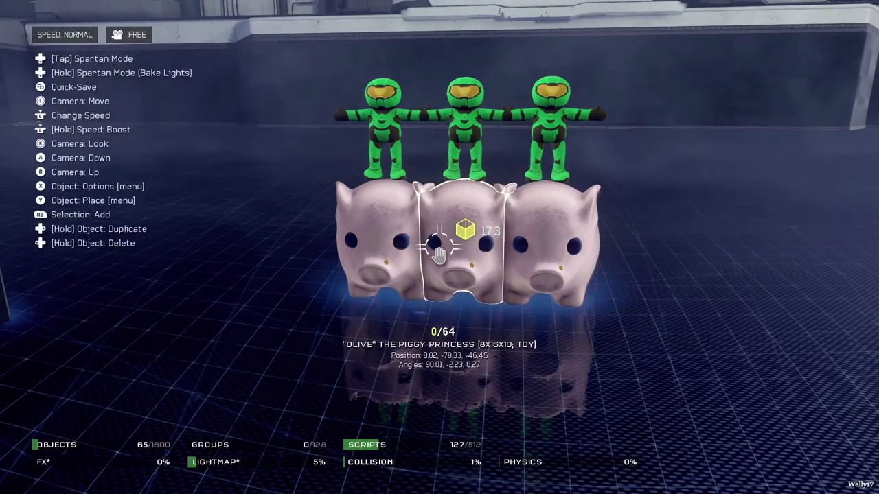
Move to the right pig and review its Script 1 settings
{"action": "key", "text": "d"}
{"action": "key", "text": "r"}
{"action": "key", "text": "Return"}
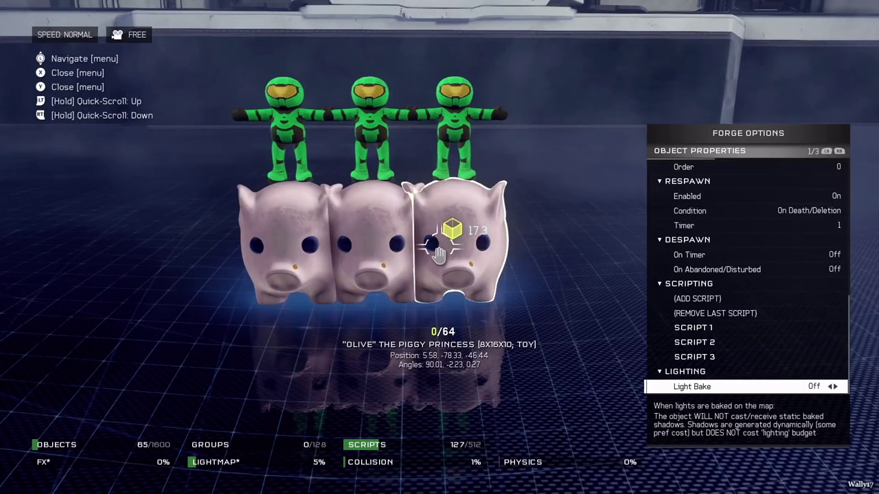
{"action": "key", "text": "Up"}
{"action": "key", "text": "Up"}
{"action": "key", "text": "Up"}
{"action": "key", "text": "Up"}
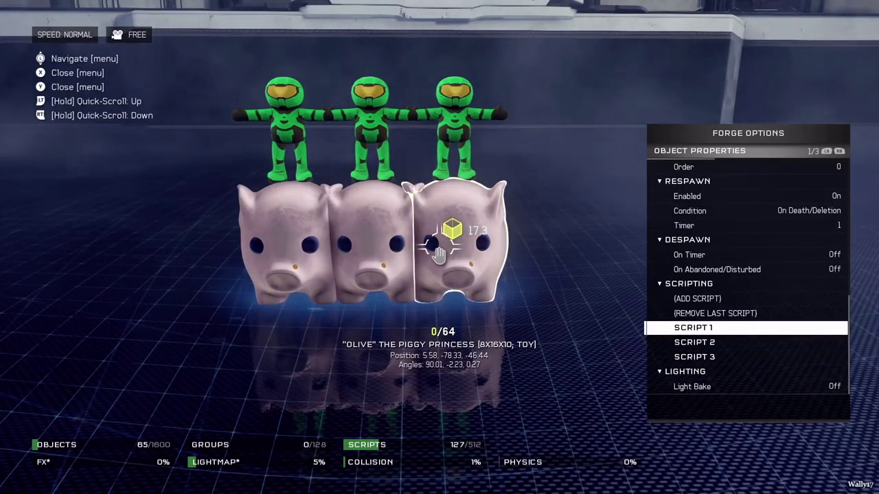
{"action": "key", "text": "Return"}
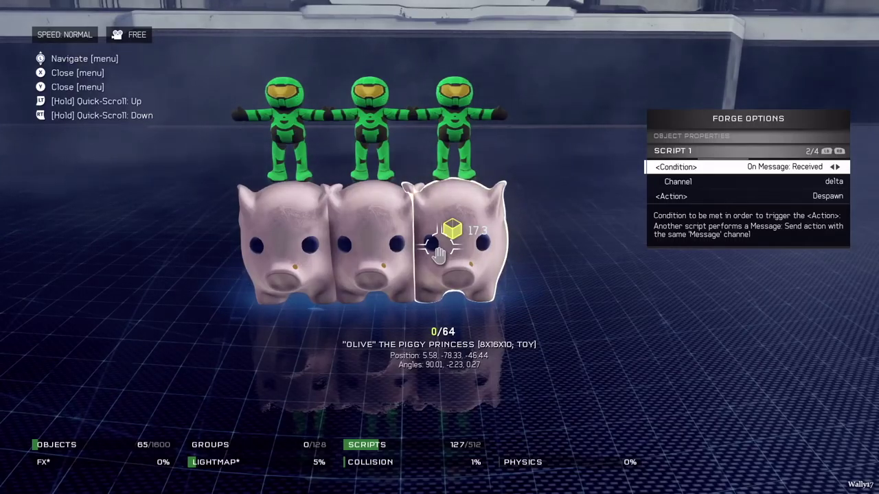
{"action": "key", "text": "Escape"}
Check the right pig's Script 2 and make Script 3 set power charlie off on spawn
{"action": "key", "text": "Down"}
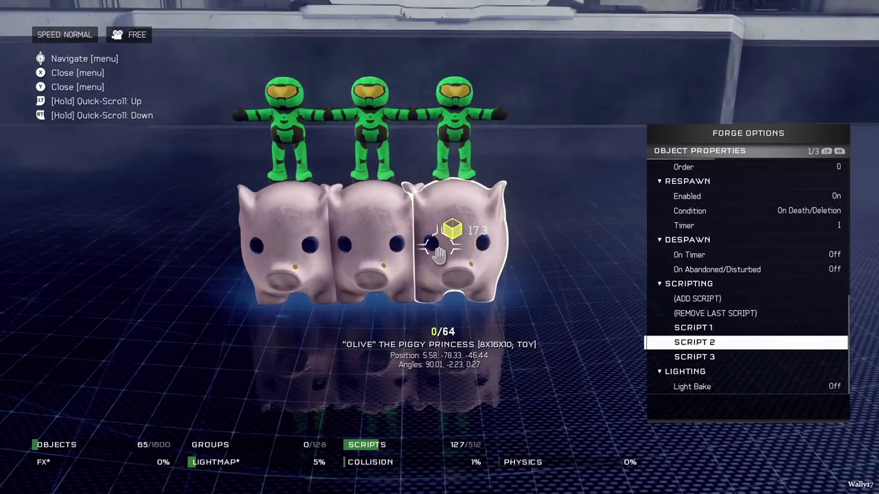
{"action": "key", "text": "Return"}
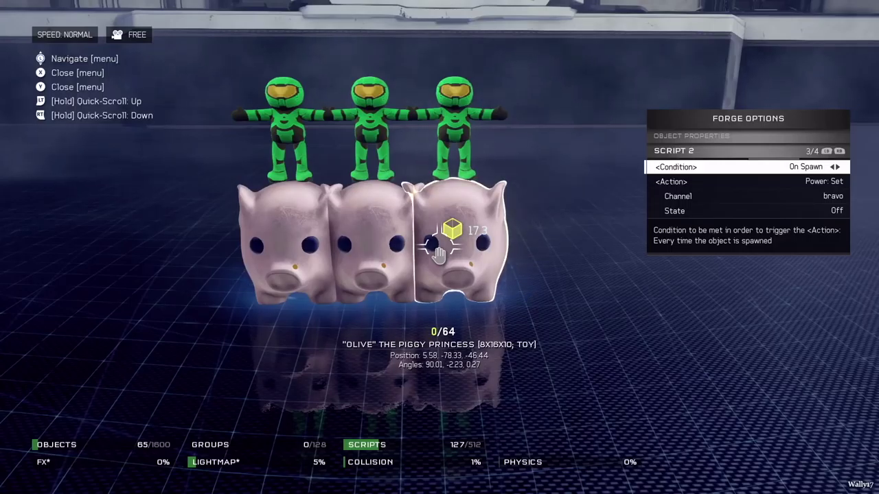
{"action": "key", "text": "Escape"}
{"action": "key", "text": "Down"}
{"action": "key", "text": "Return"}
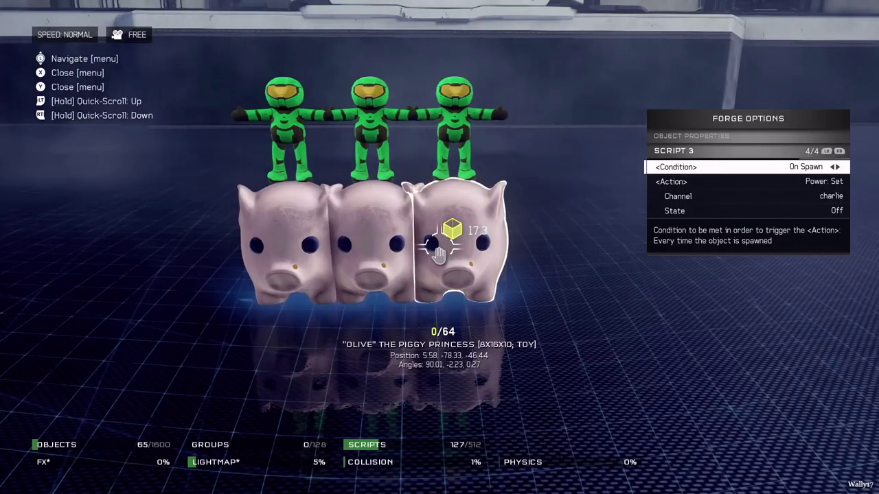
{"action": "key", "text": "Escape"}
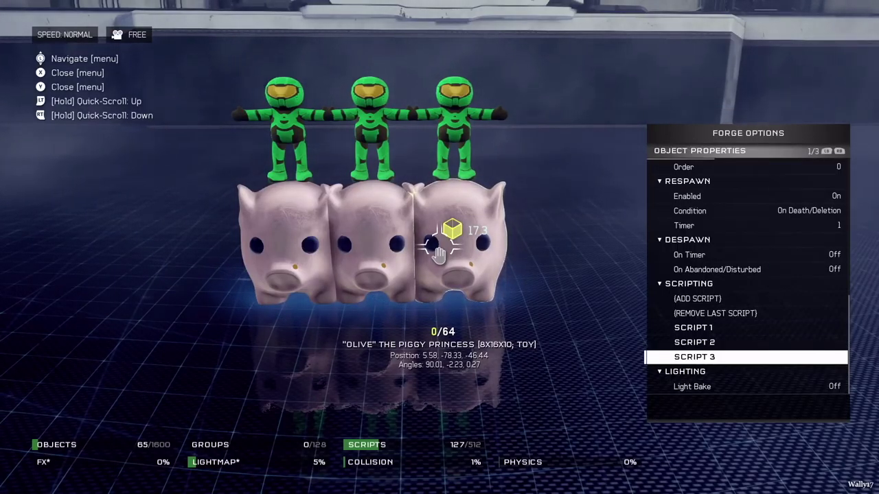
{"action": "key", "text": "Escape"}
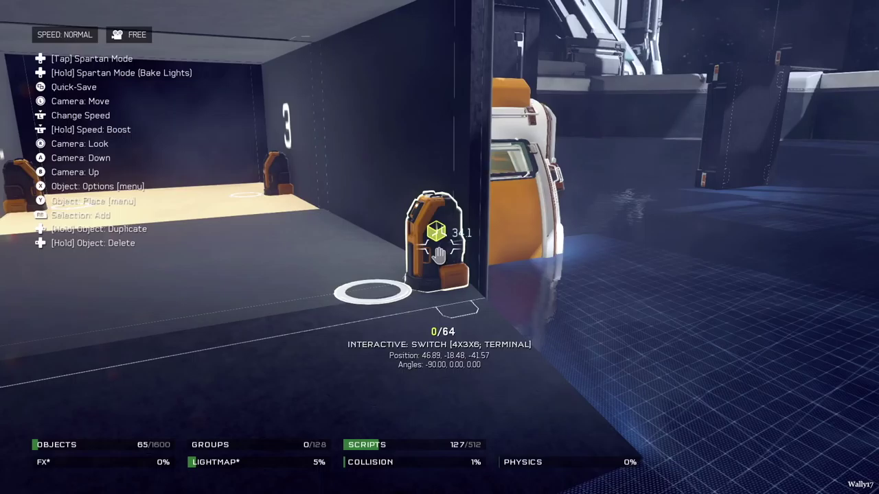
View the switch terminal's Script 3, which sends message delta
{"action": "key", "text": "x"}
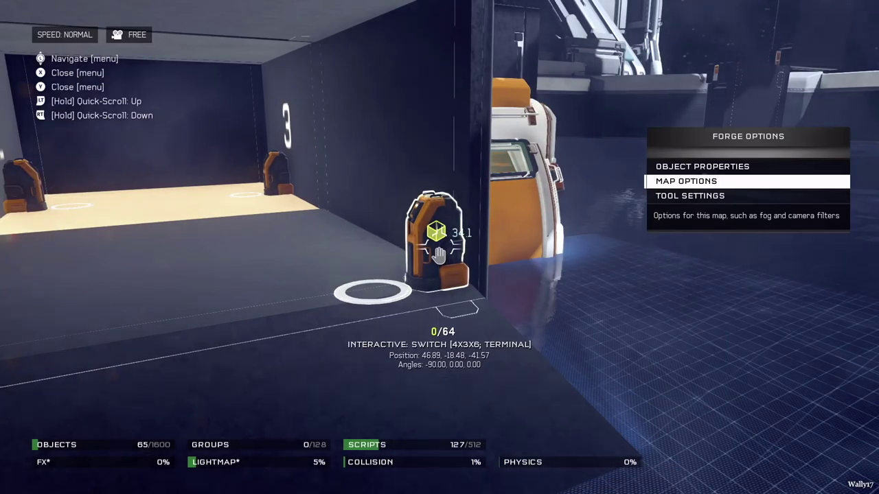
{"action": "key", "text": "Return"}
{"action": "key", "text": "Page_Down"}
{"action": "key", "text": "Up"}
{"action": "key", "text": "Up"}
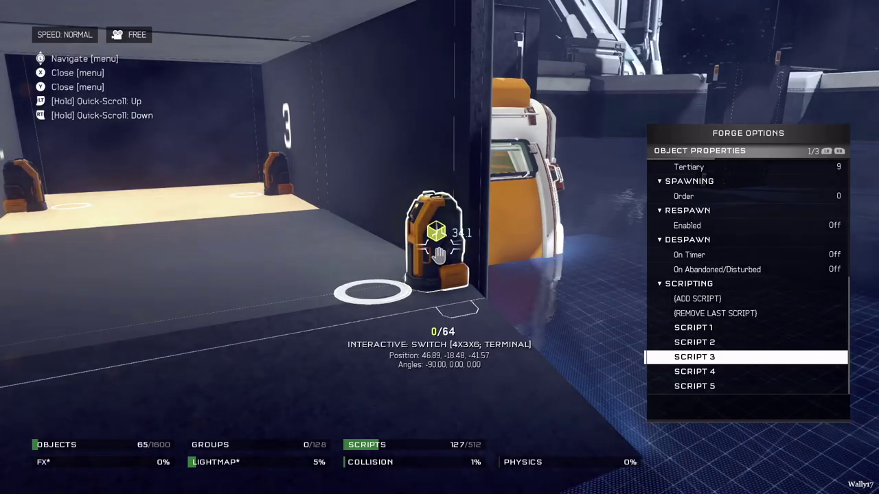
{"action": "key", "text": "Return"}
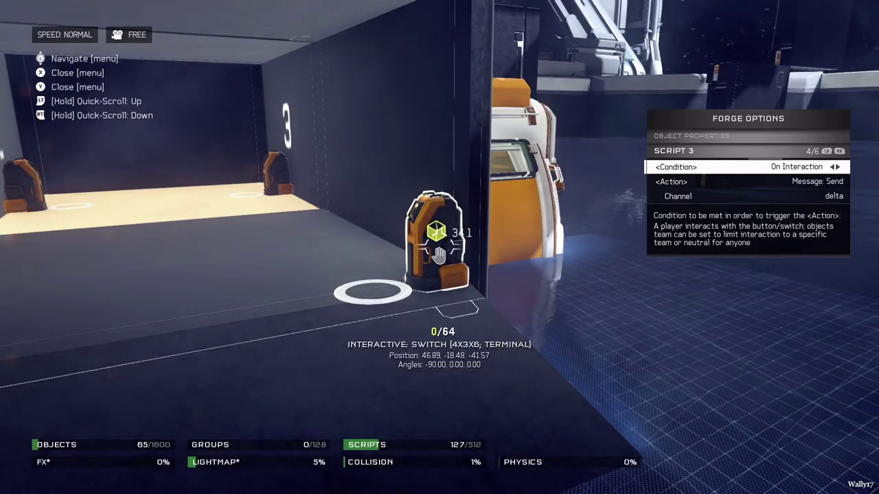
{"action": "key", "text": "Escape"}
View Script 4's power alpha setting, then Script 1's spawn on message zulu
{"action": "key", "text": "Down"}
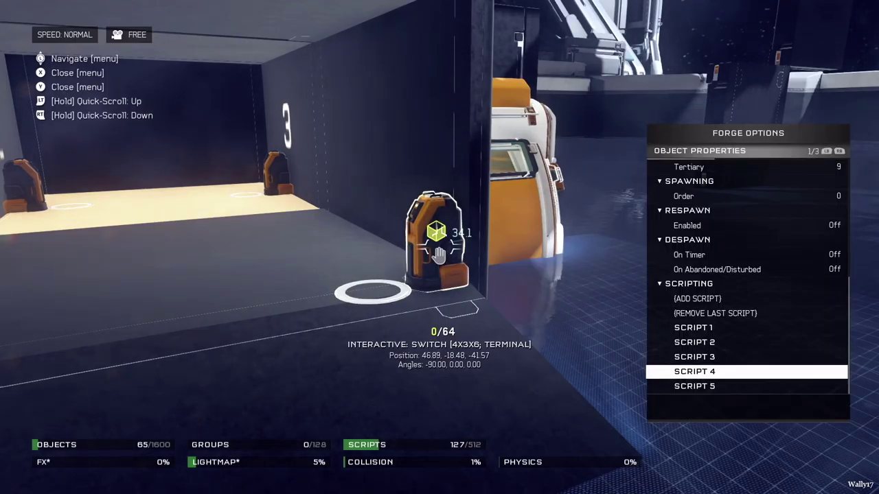
{"action": "key", "text": "Return"}
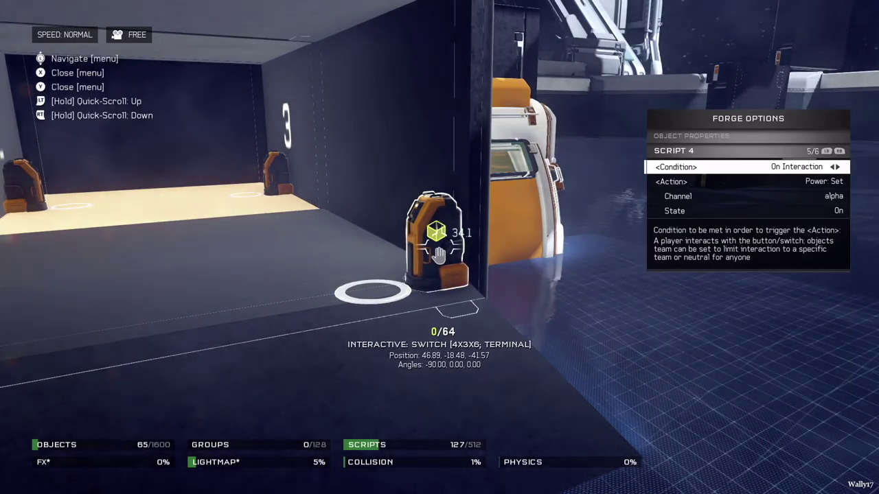
{"action": "key", "text": "Escape"}
{"action": "key", "text": "Up"}
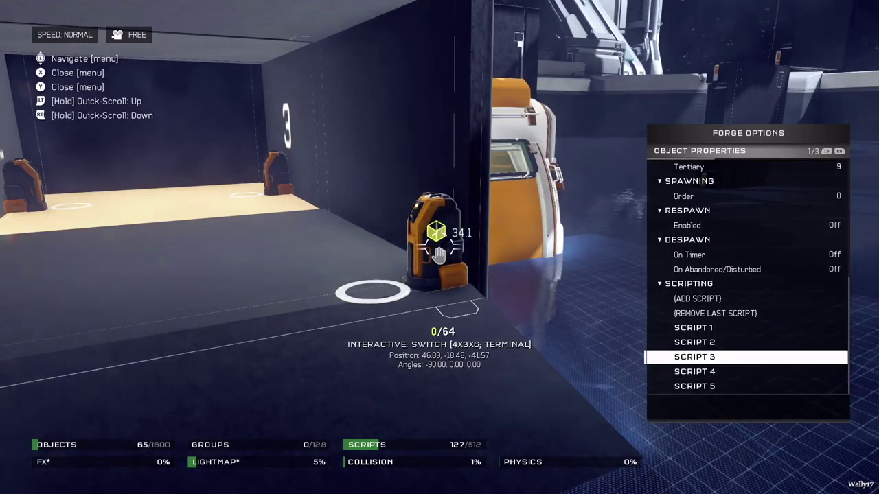
{"action": "key", "text": "Up"}
{"action": "key", "text": "Up"}
{"action": "key", "text": "Return"}
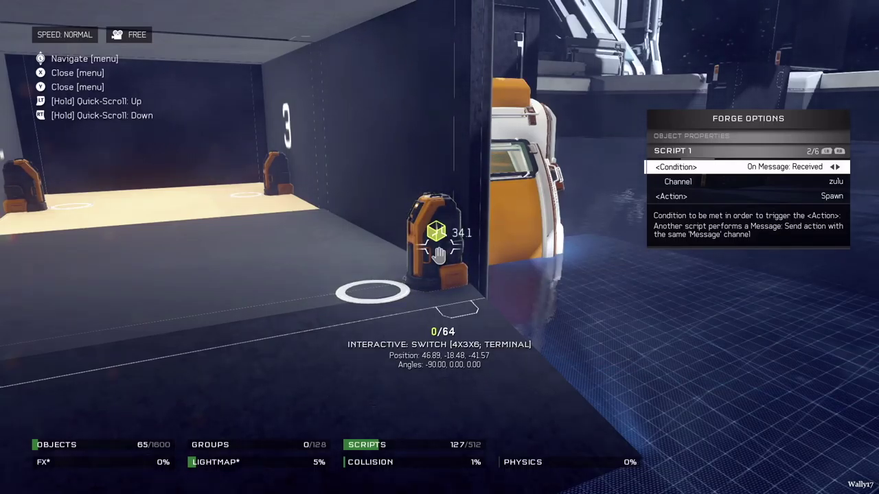
View Script 2, which despawns the switch on message yankee
{"action": "key", "text": "Escape"}
{"action": "key", "text": "Down"}
{"action": "key", "text": "Return"}
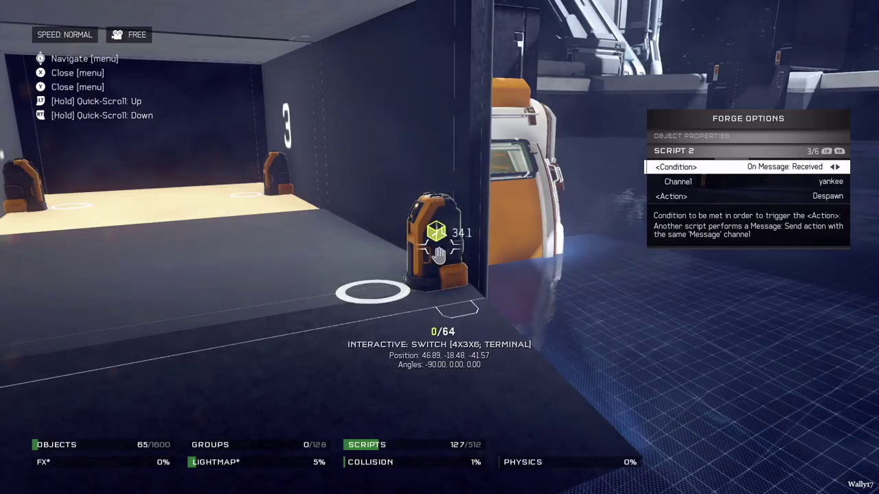
{"action": "key", "text": "Escape"}
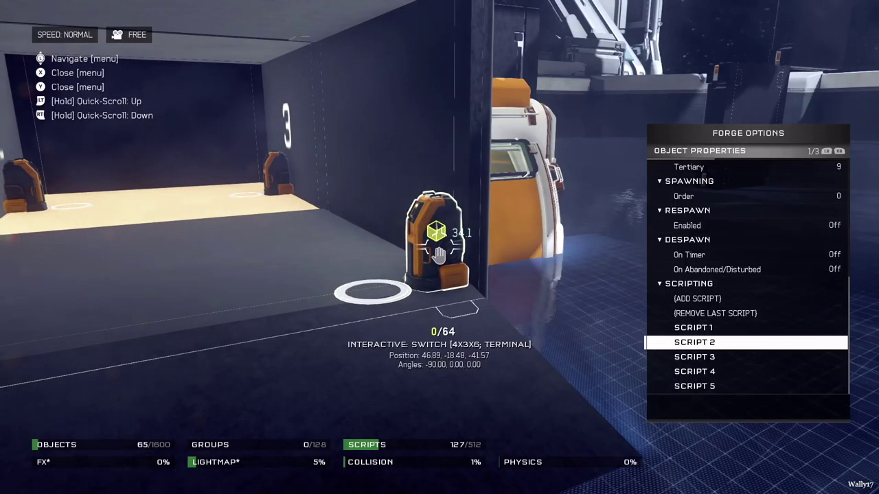
Check Script 5's yankee message send, recheck Script 2, and close the switch's options
{"action": "key", "text": "Down"}
{"action": "key", "text": "Down"}
{"action": "key", "text": "Down"}
{"action": "key", "text": "Return"}
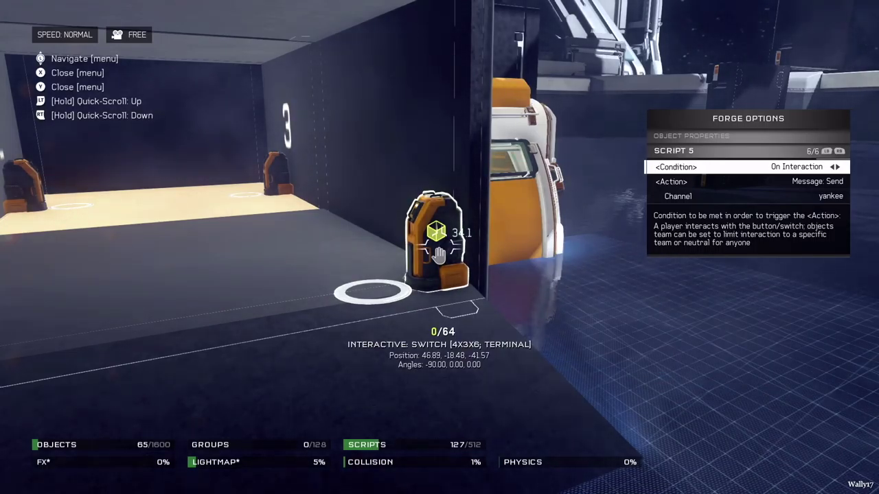
{"action": "key", "text": "Escape"}
{"action": "key", "text": "Up"}
{"action": "key", "text": "Up"}
{"action": "key", "text": "Up"}
{"action": "key", "text": "Return"}
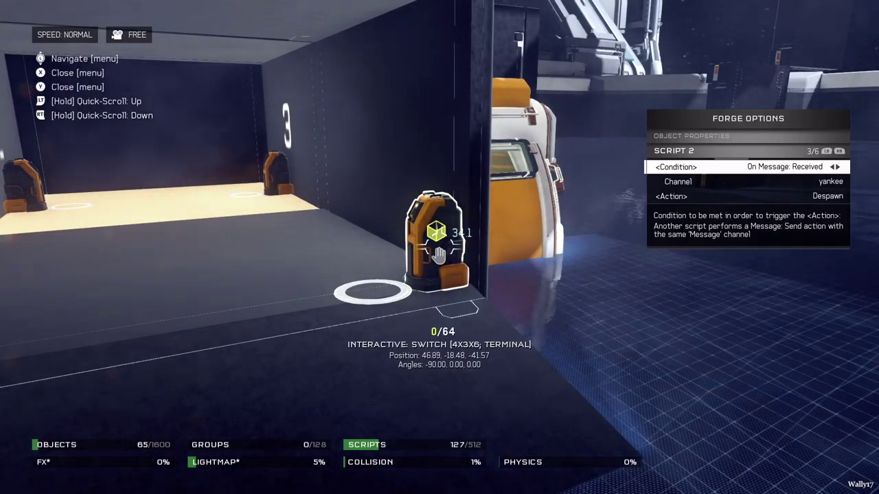
{"action": "key", "text": "Escape"}
{"action": "key", "text": "Escape"}
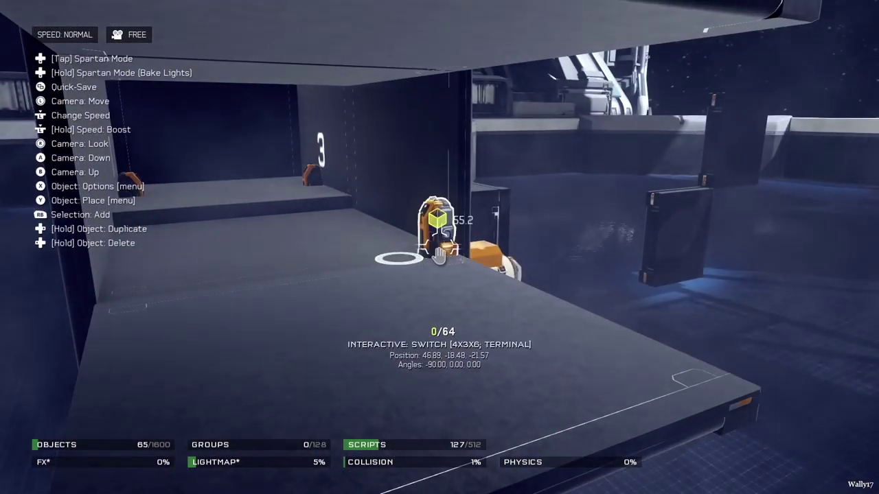
Review the floor 3 switch's Script 1 (zulu spawn) and Script 2 (yankee despawn)
{"action": "key", "text": "x"}
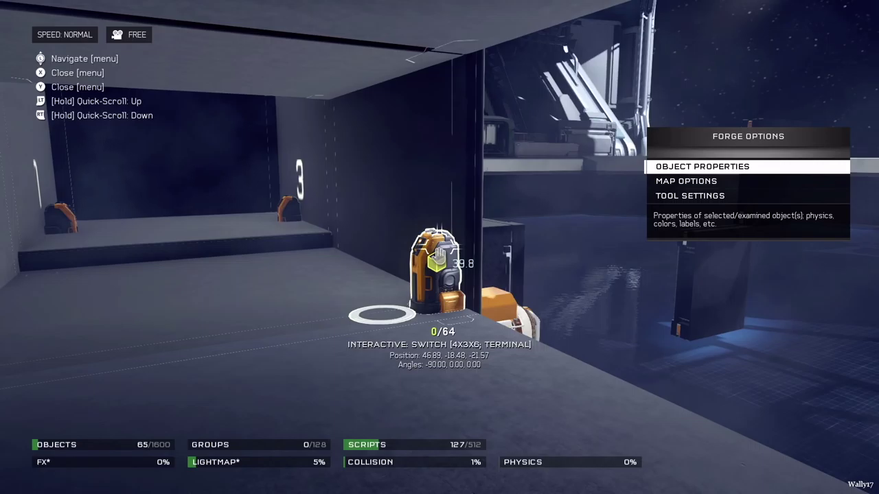
{"action": "key", "text": "Return"}
{"action": "key", "text": "Up"}
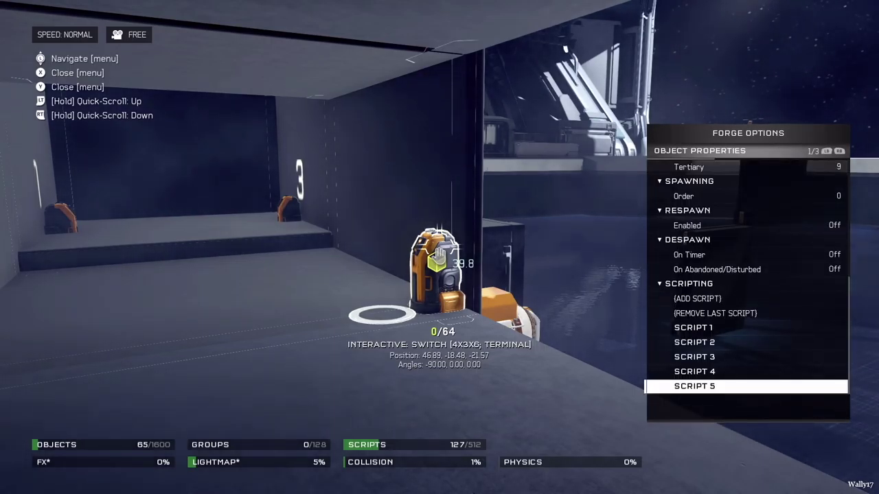
{"action": "key", "text": "Up"}
{"action": "key", "text": "Up"}
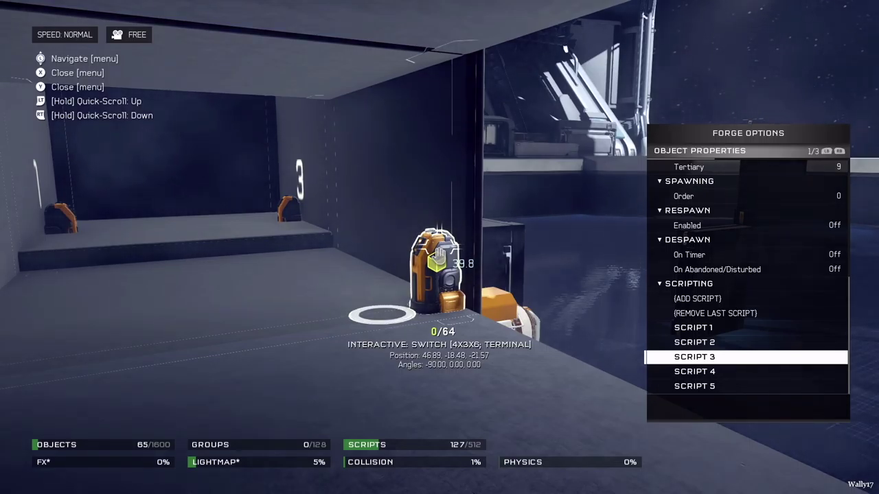
{"action": "key", "text": "Up"}
{"action": "key", "text": "Up"}
{"action": "key", "text": "Return"}
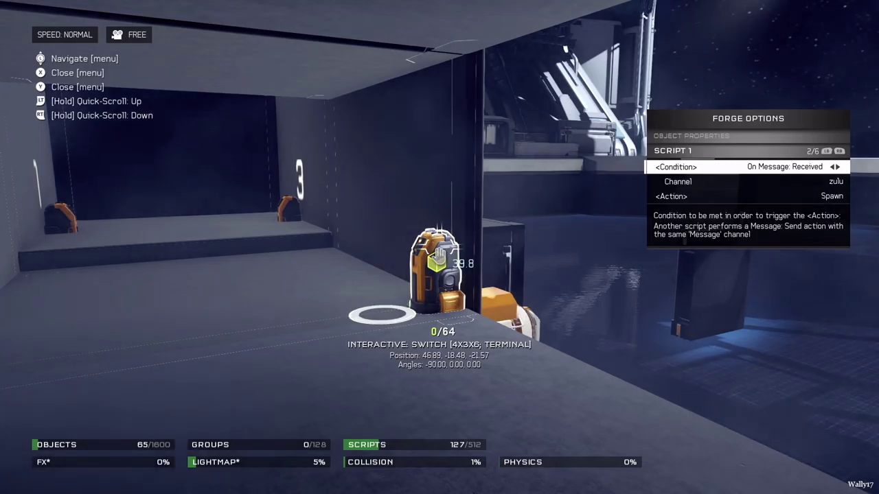
{"action": "key", "text": "Escape"}
{"action": "key", "text": "Down"}
{"action": "key", "text": "Return"}
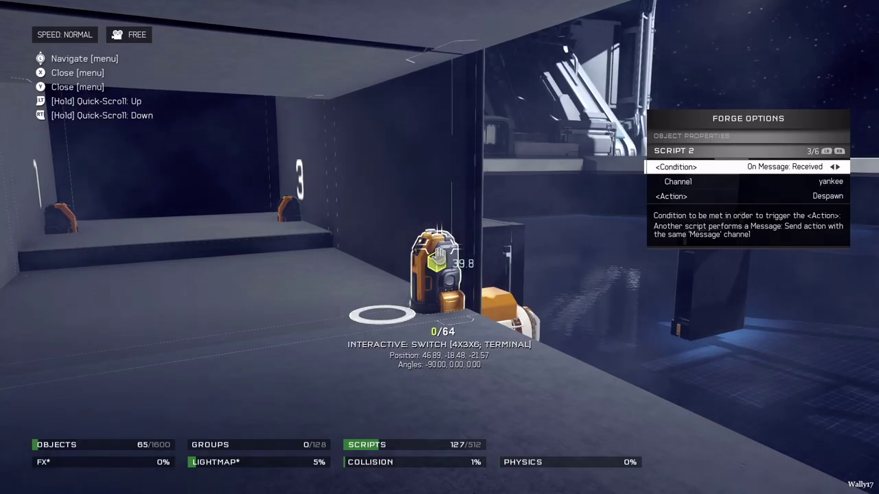
{"action": "key", "text": "Escape"}
Review Scripts 3–5 (send echo, power bravo on, send yankee) and close the properties
{"action": "key", "text": "Down"}
{"action": "key", "text": "Return"}
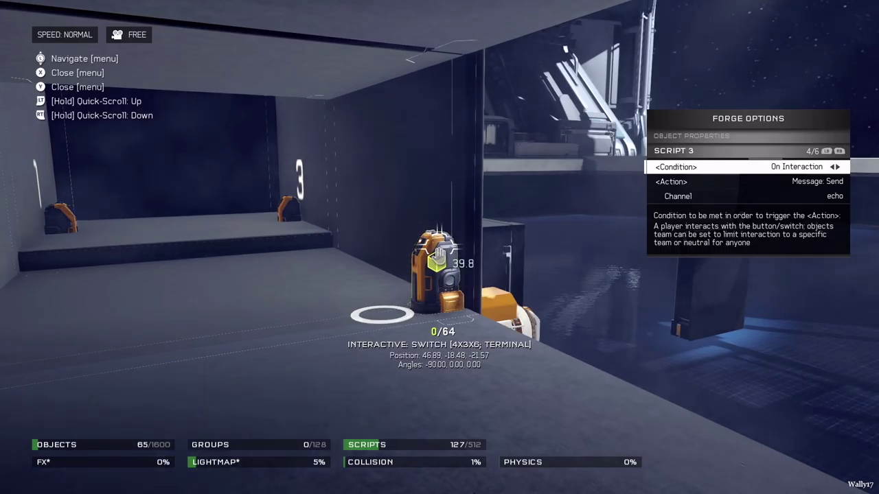
{"action": "key", "text": "Escape"}
{"action": "key", "text": "Down"}
{"action": "key", "text": "Return"}
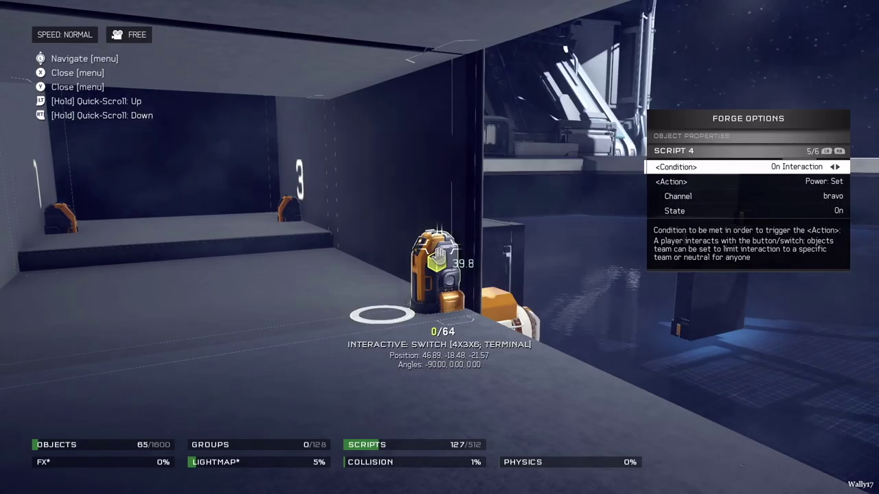
{"action": "key", "text": "Escape"}
{"action": "key", "text": "Down"}
{"action": "key", "text": "Return"}
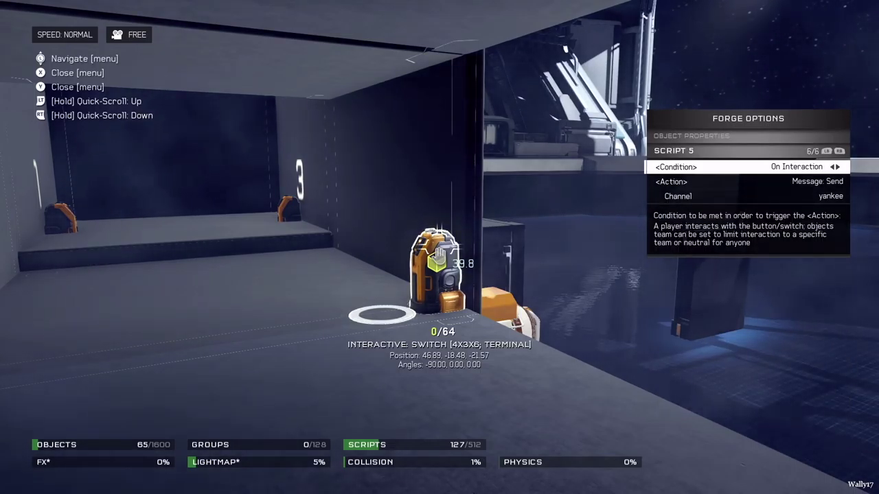
{"action": "key", "text": "Escape"}
{"action": "key", "text": "Escape"}
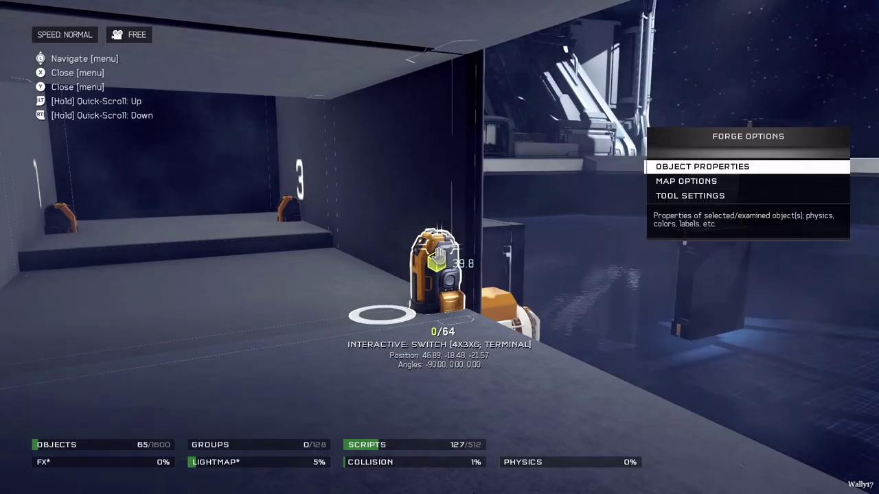
{"action": "key", "text": "Escape"}
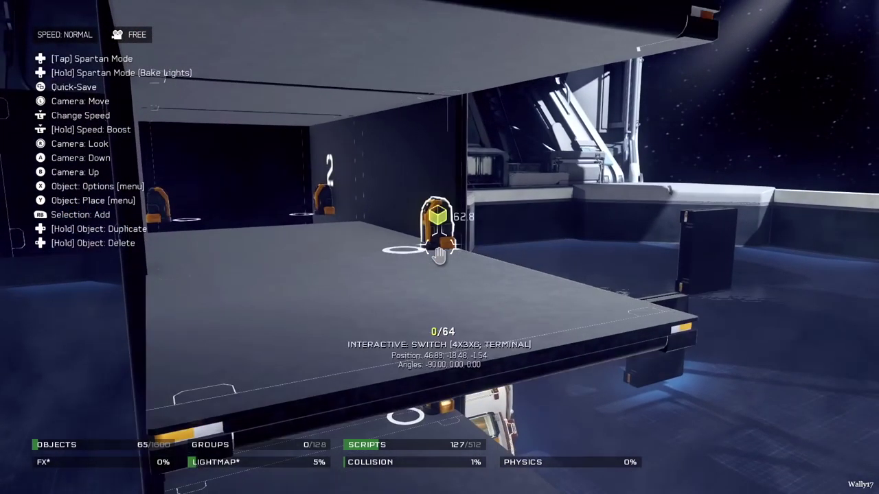
View the floor 2 switch's Script 3, which sends message foxtrot on interaction
{"action": "key", "text": "r"}
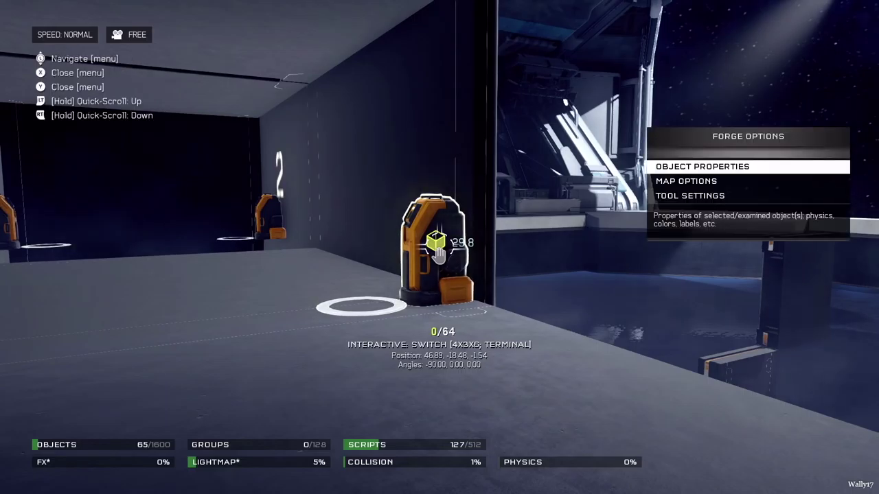
{"action": "key", "text": "Return"}
{"action": "key", "text": "Up"}
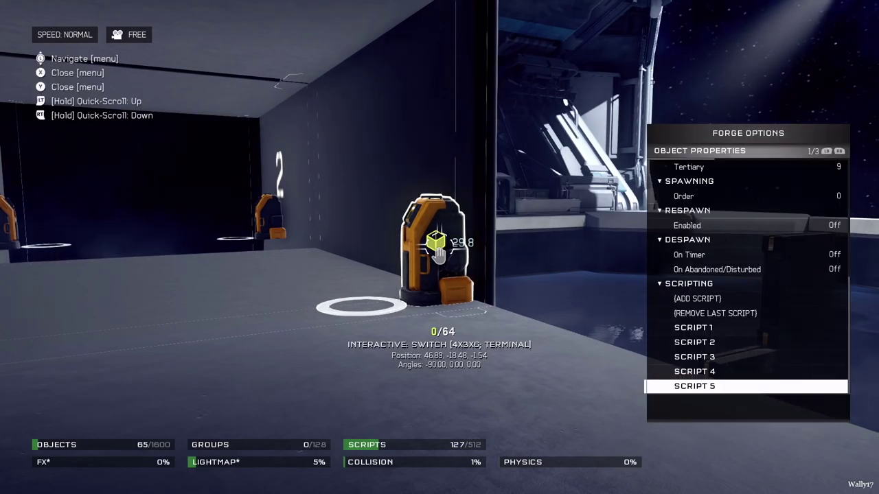
{"action": "key", "text": "Up"}
{"action": "key", "text": "Up"}
{"action": "key", "text": "Return"}
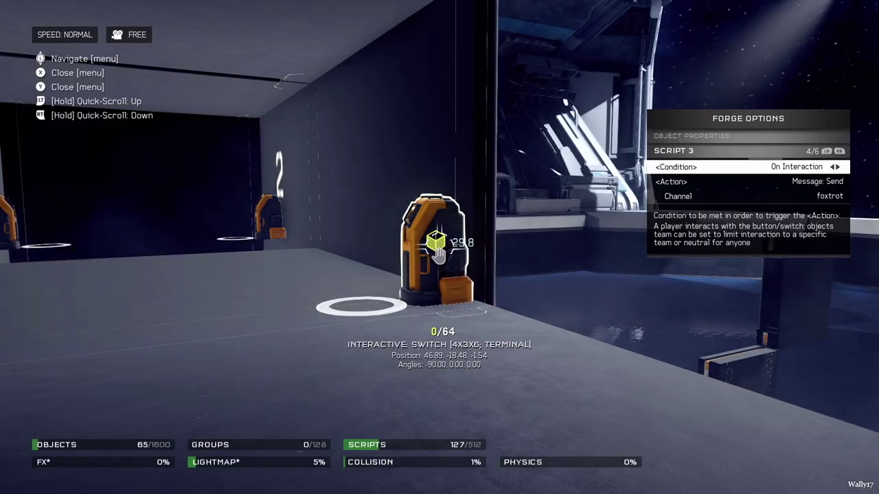
{"action": "key", "text": "Escape"}
View Script 4 setting power charlie on, then return to Script 1 in the list
{"action": "key", "text": "Down"}
{"action": "key", "text": "Return"}
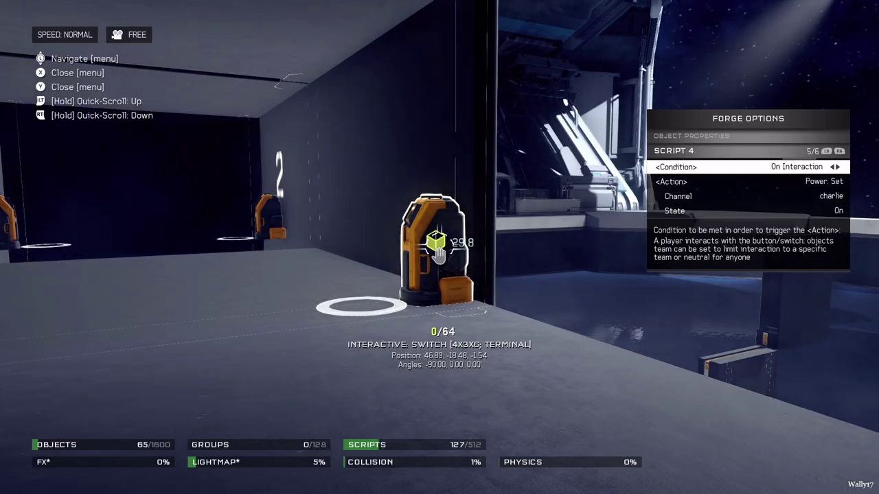
{"action": "key", "text": "Escape"}
{"action": "key", "text": "Up"}
{"action": "key", "text": "Up"}
{"action": "key", "text": "Up"}
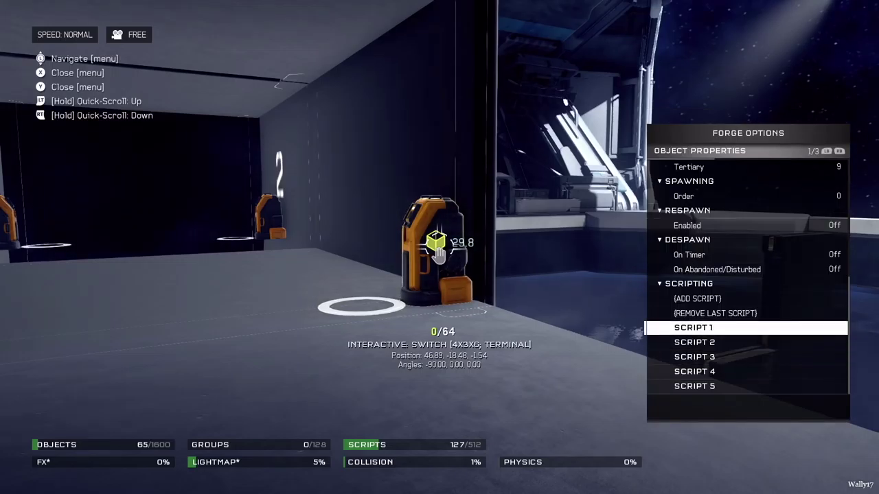